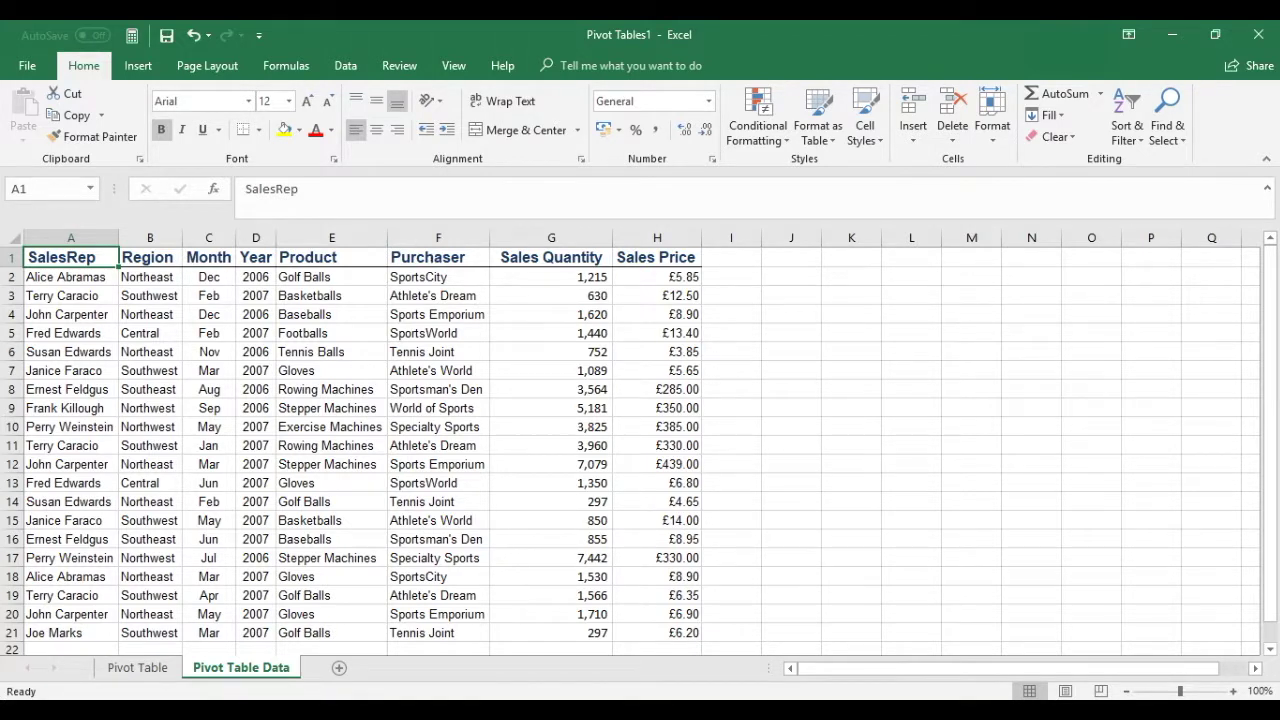
On the Pivot Table sheet, show the field list, add Region as a report filter and close the field list
click(140, 670)
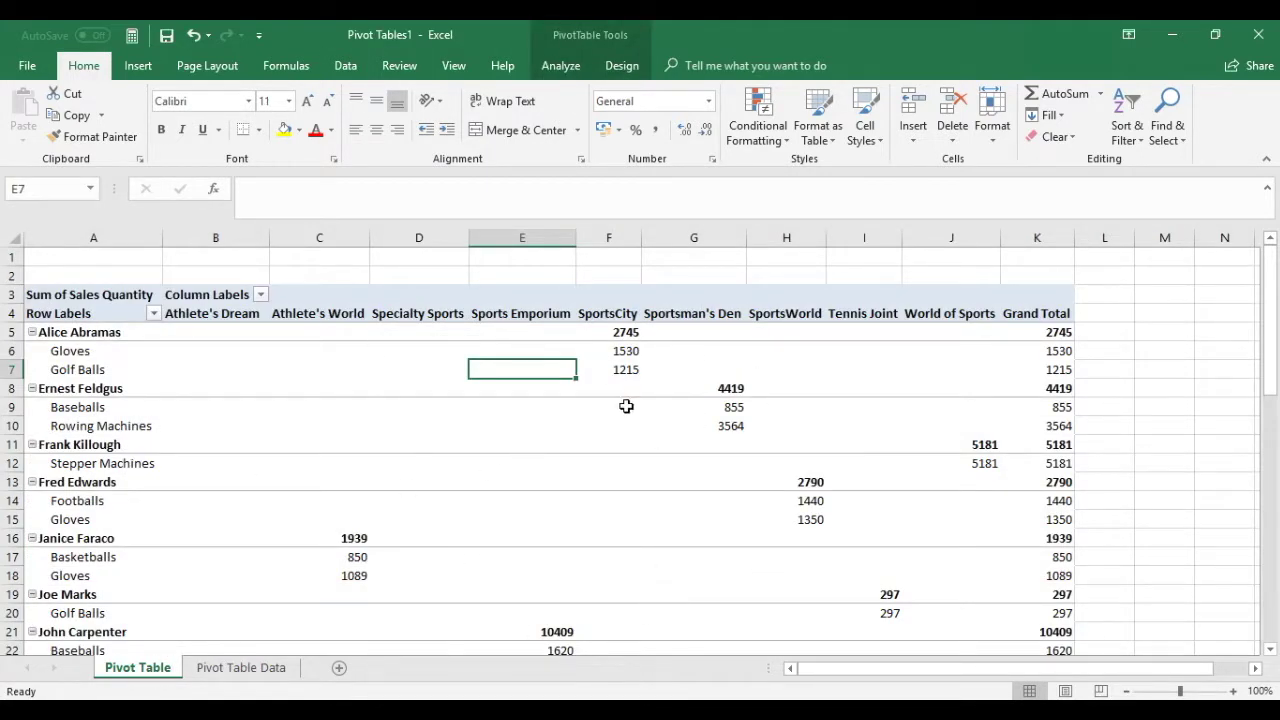
mouse_move(626, 406)
click(560, 66)
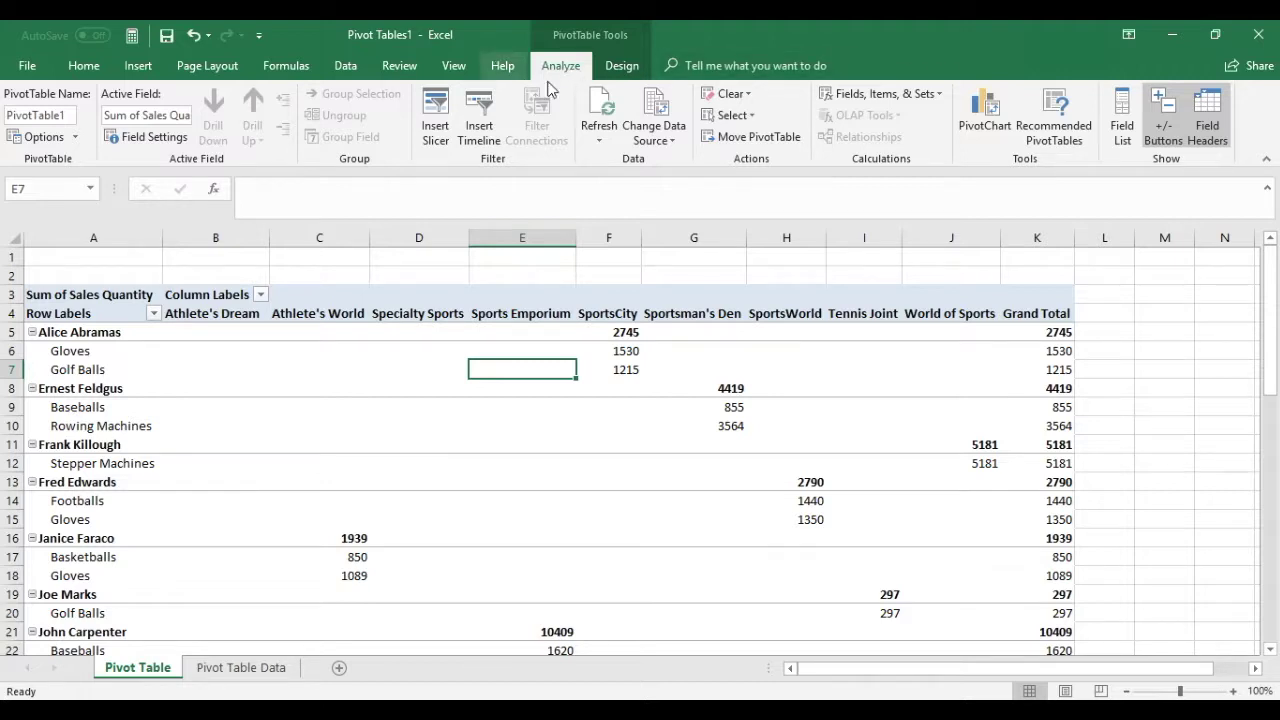
click(1122, 120)
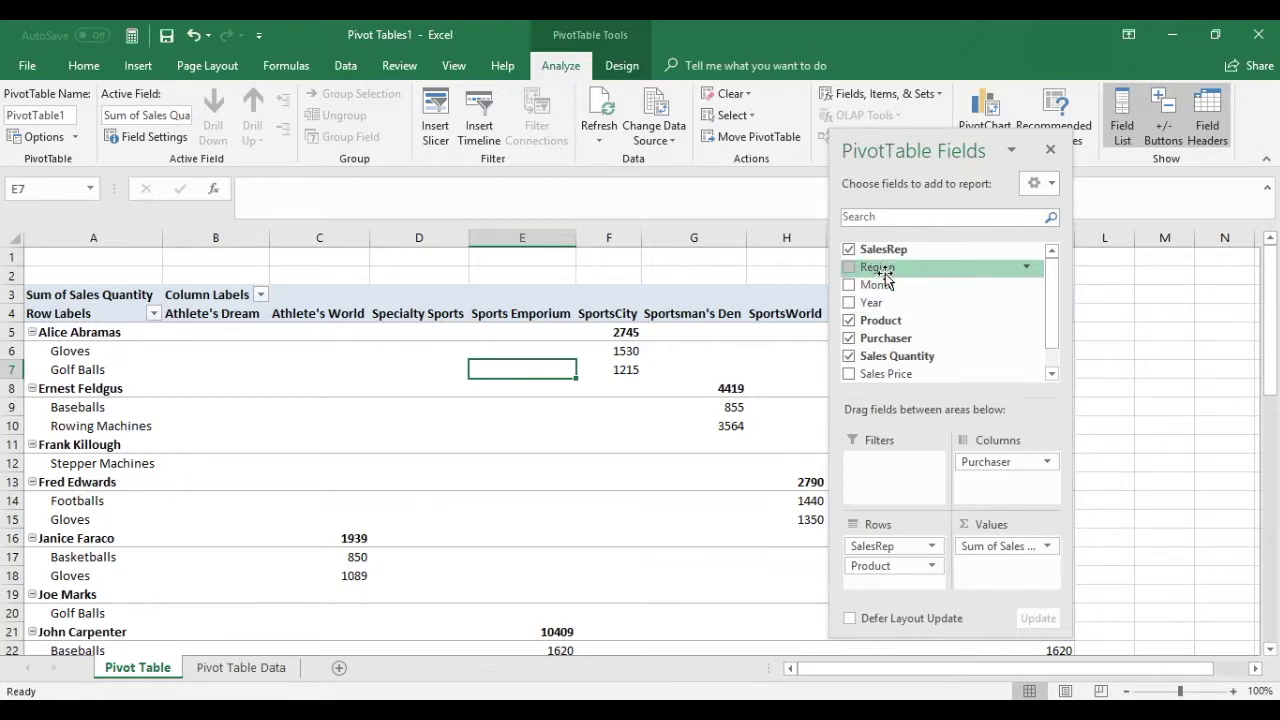
drag(884, 272, 875, 468)
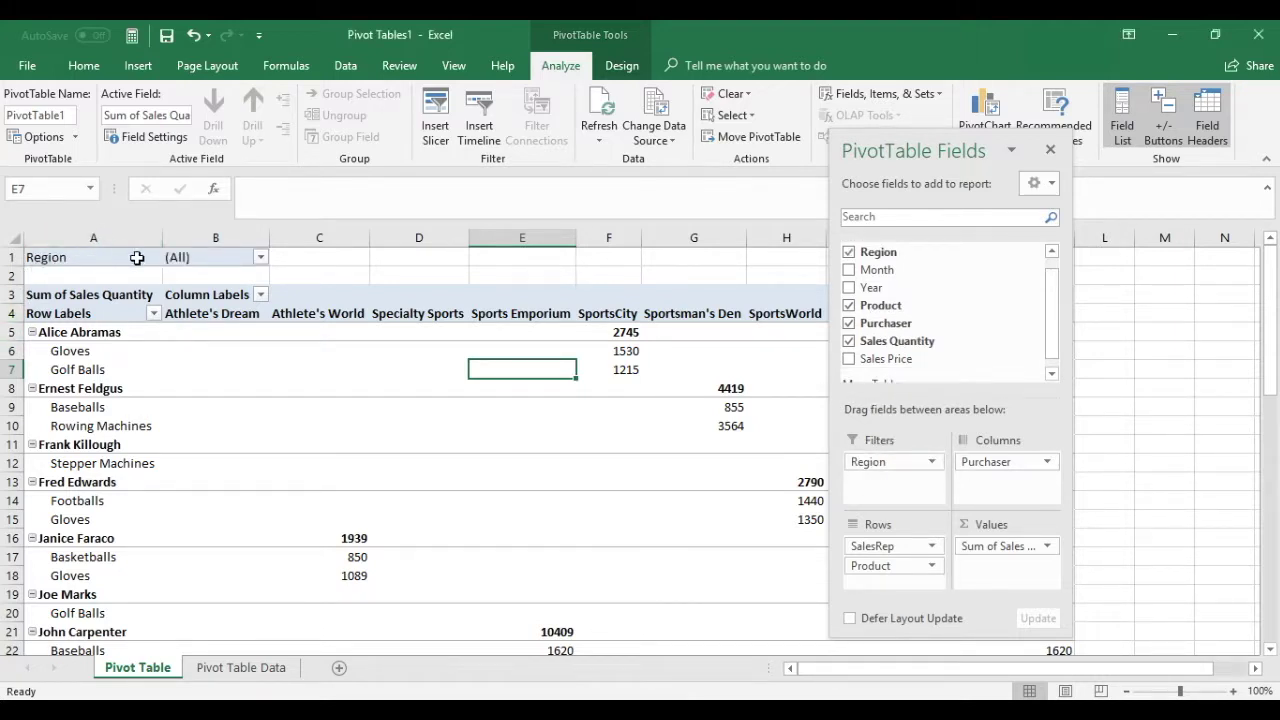
click(197, 258)
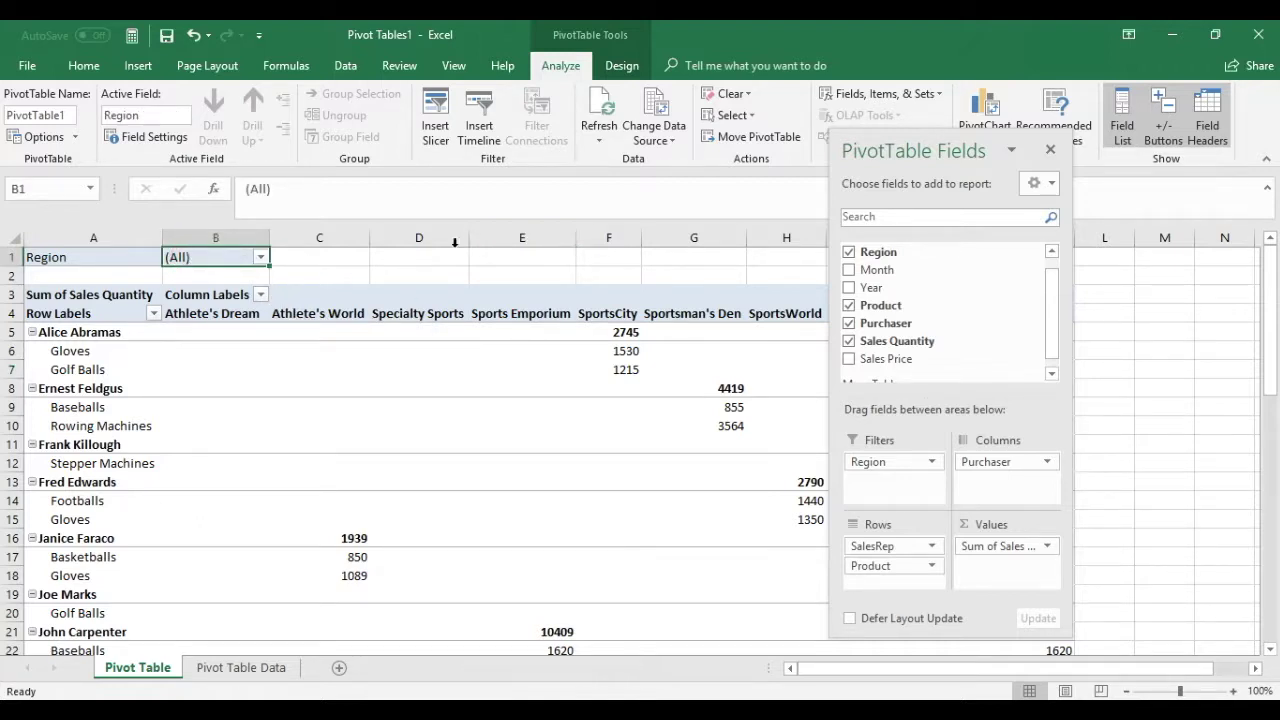
click(1050, 149)
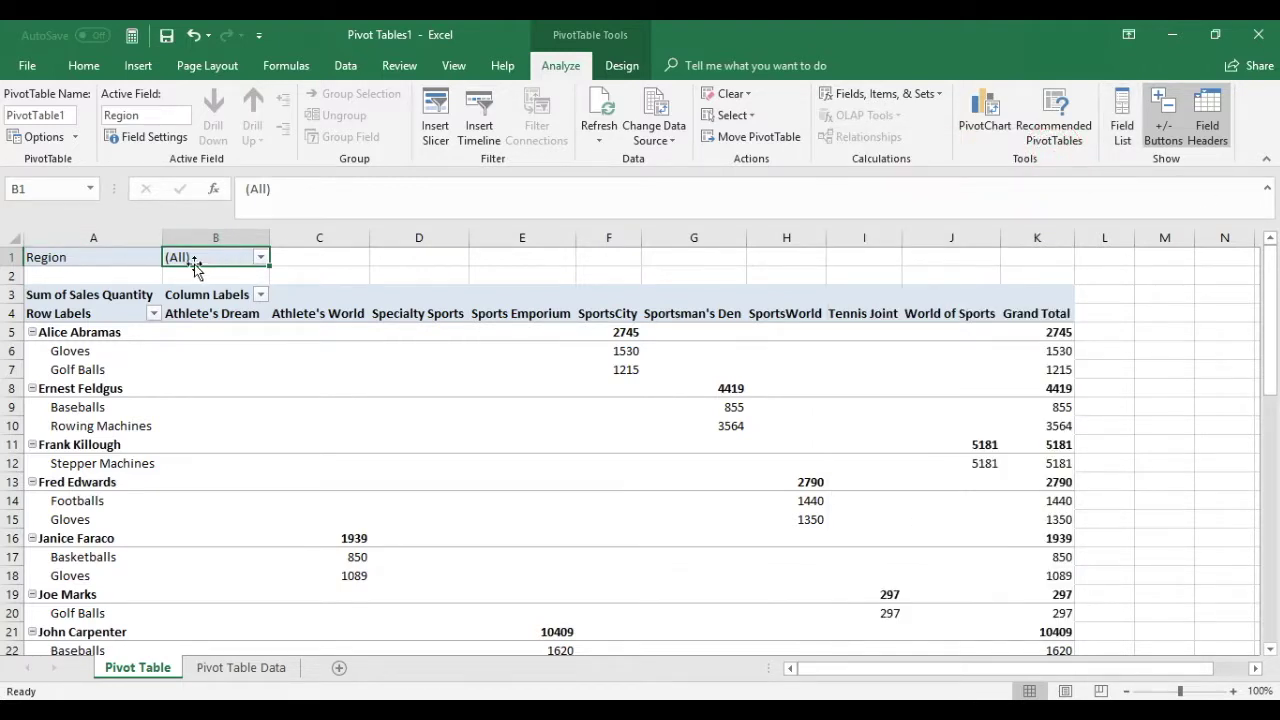
Filter the pivot table by Region with multiple items allowed, keeping only Northeast and Northwest
click(261, 258)
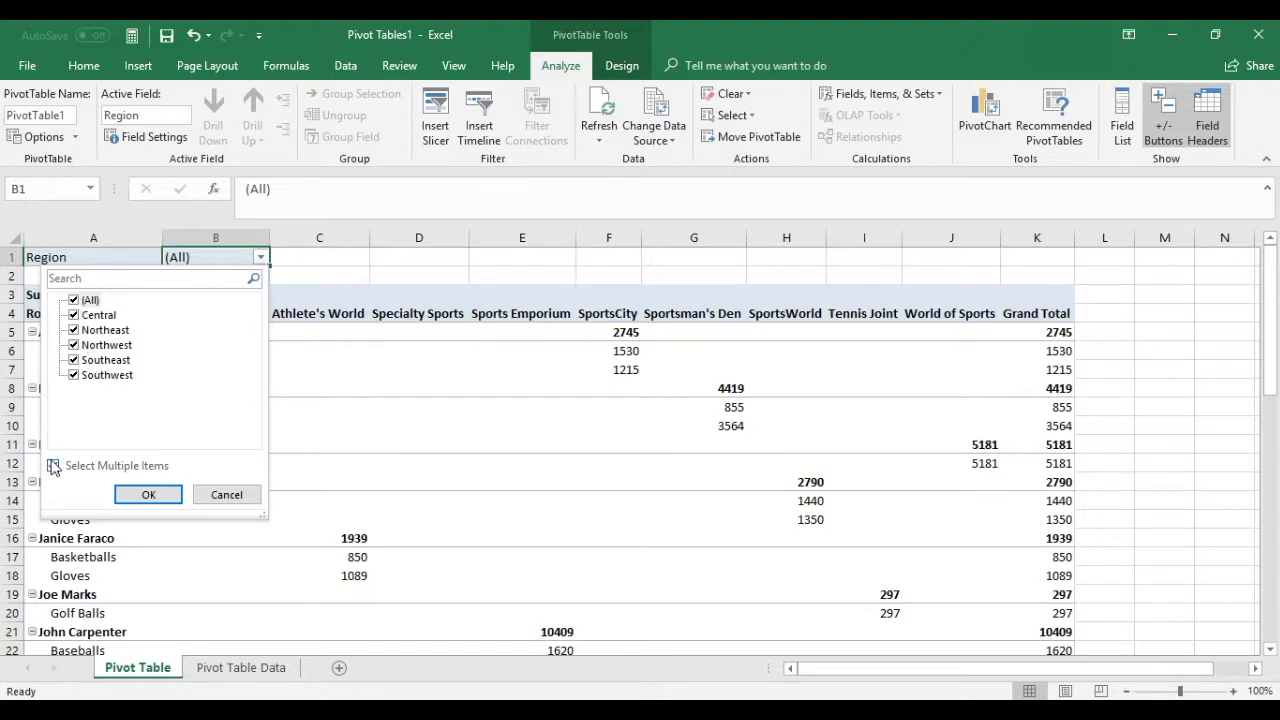
click(73, 301)
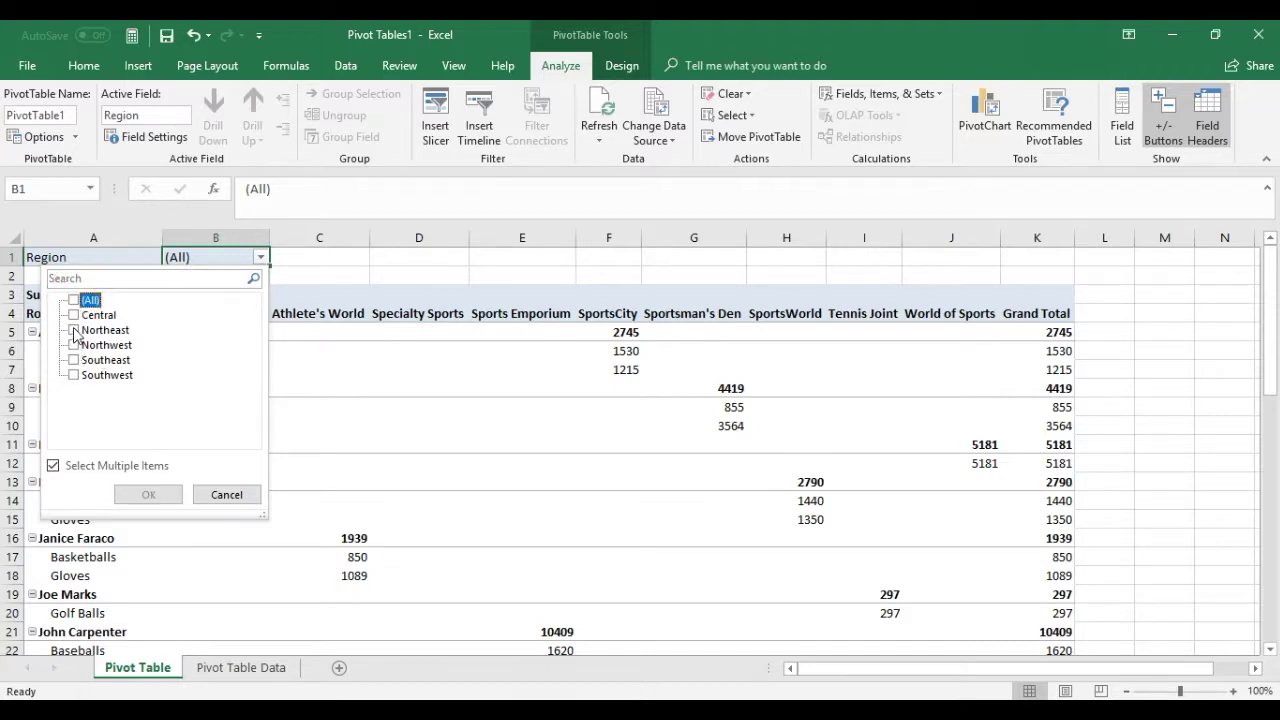
click(74, 331)
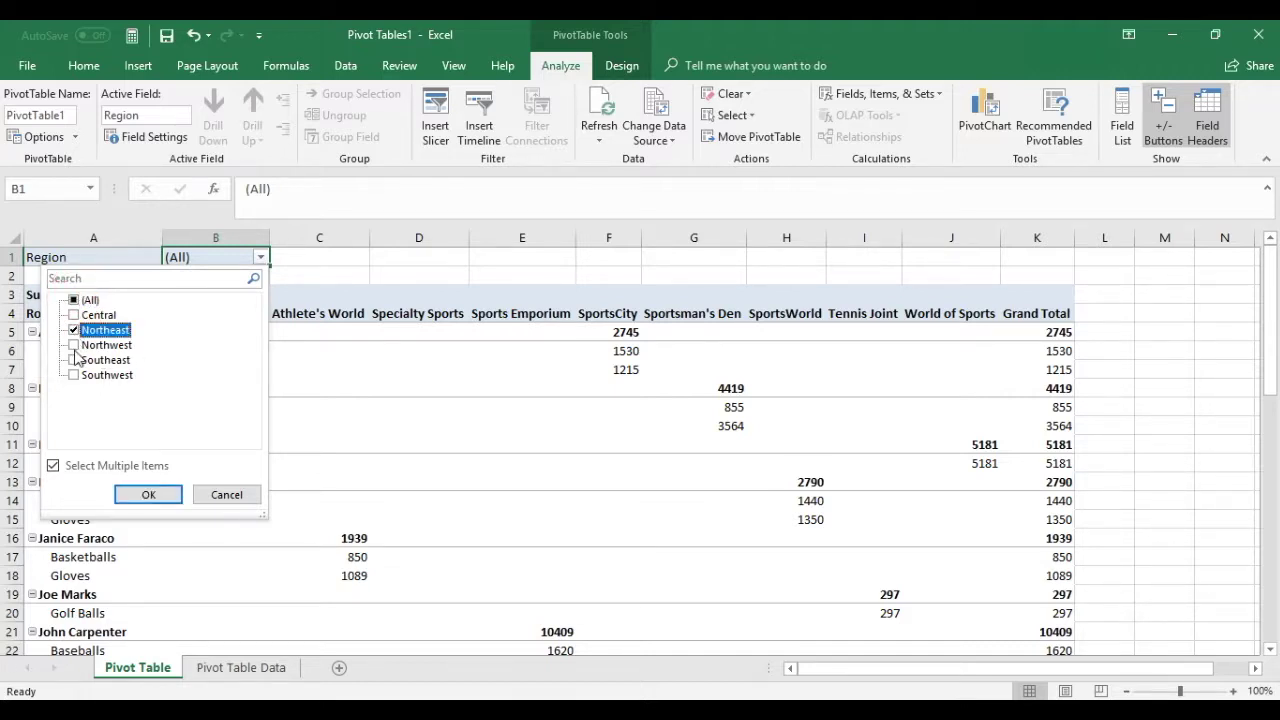
click(74, 346)
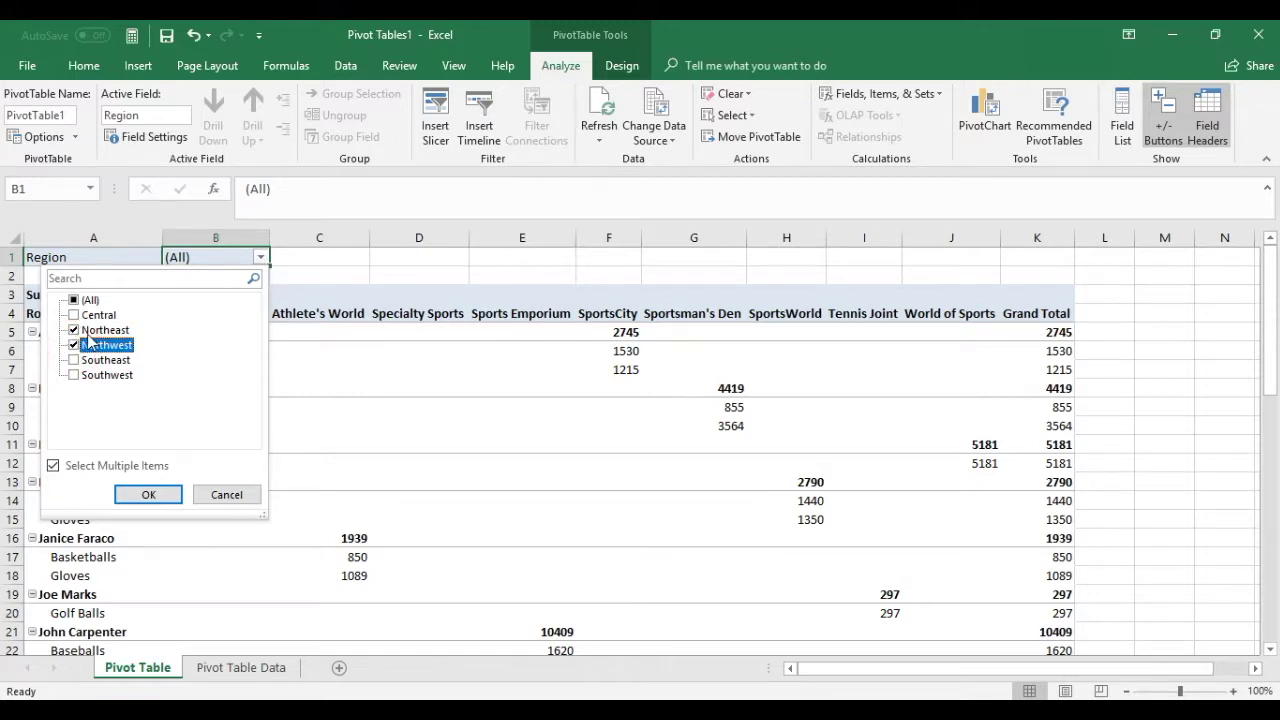
click(148, 495)
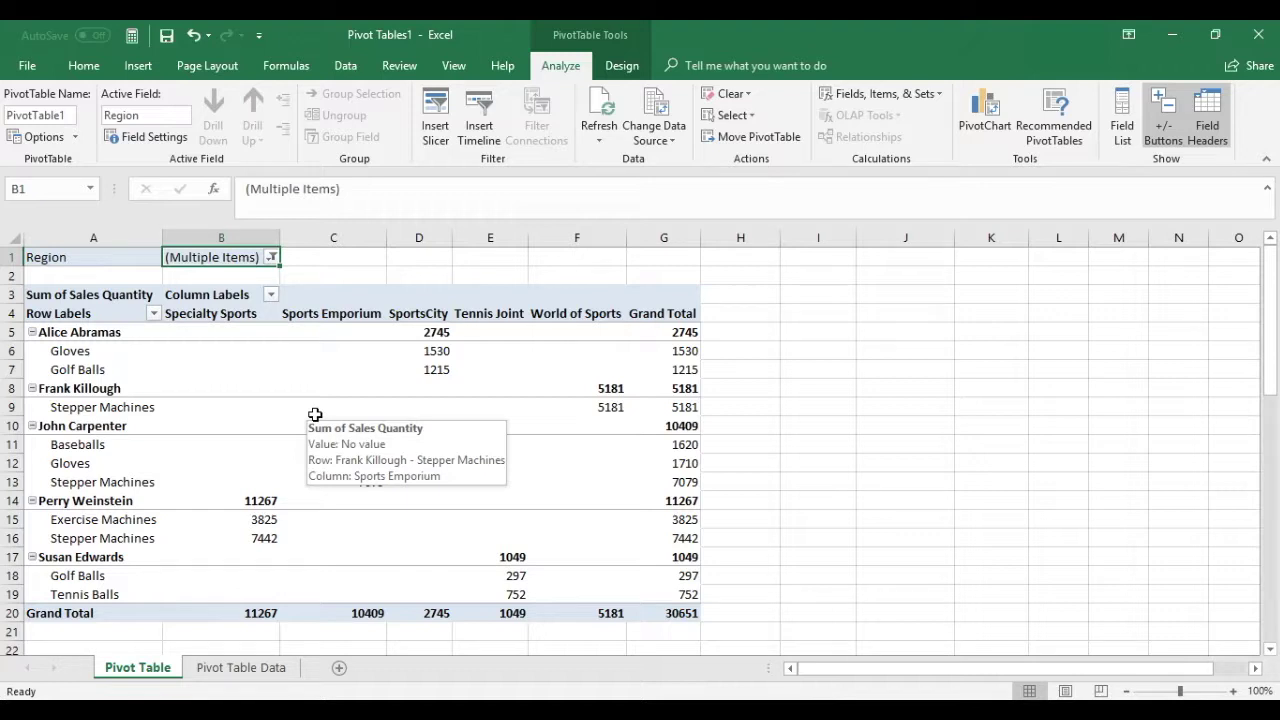
Reset the Region report filter to include all regions
click(272, 259)
click(85, 300)
click(157, 495)
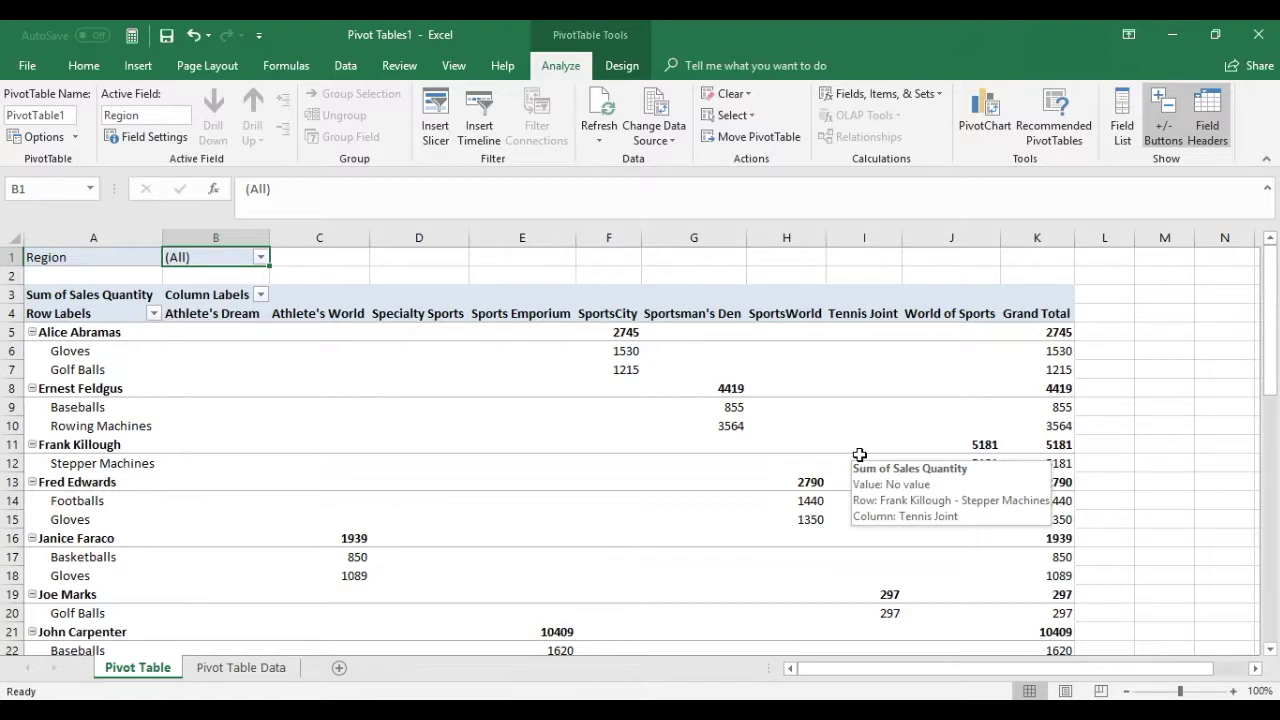
click(261, 259)
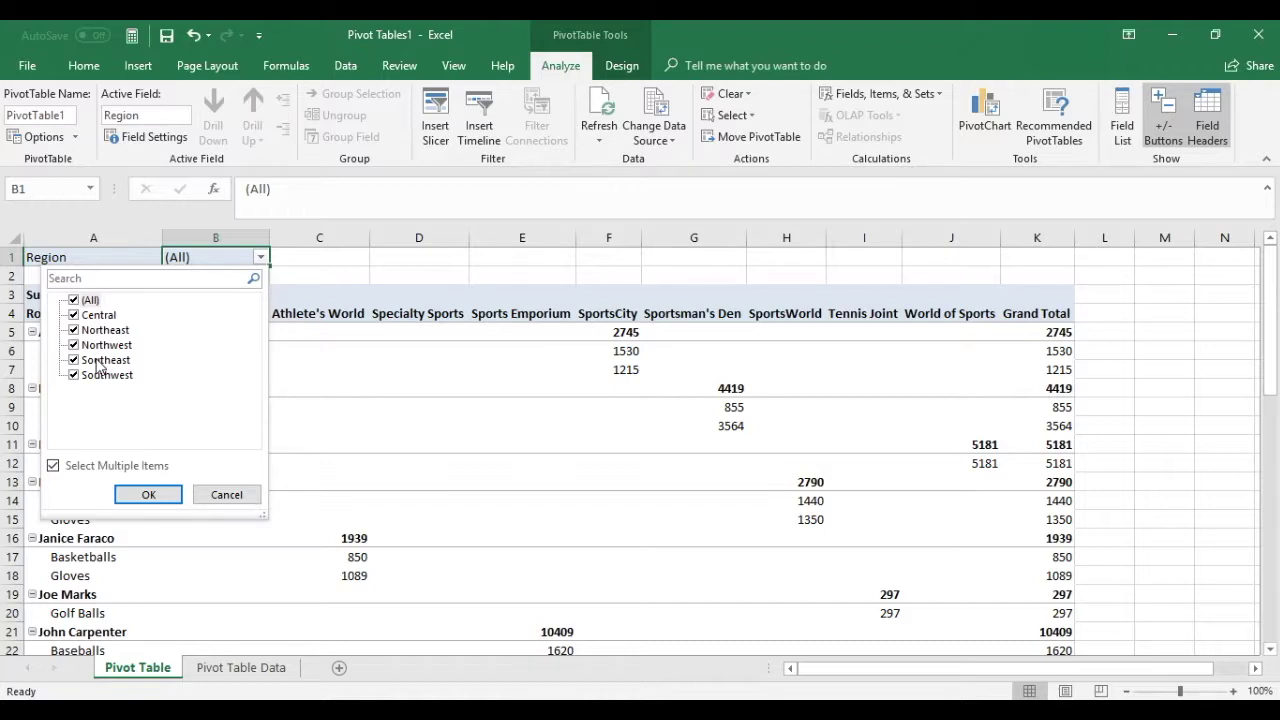
click(218, 500)
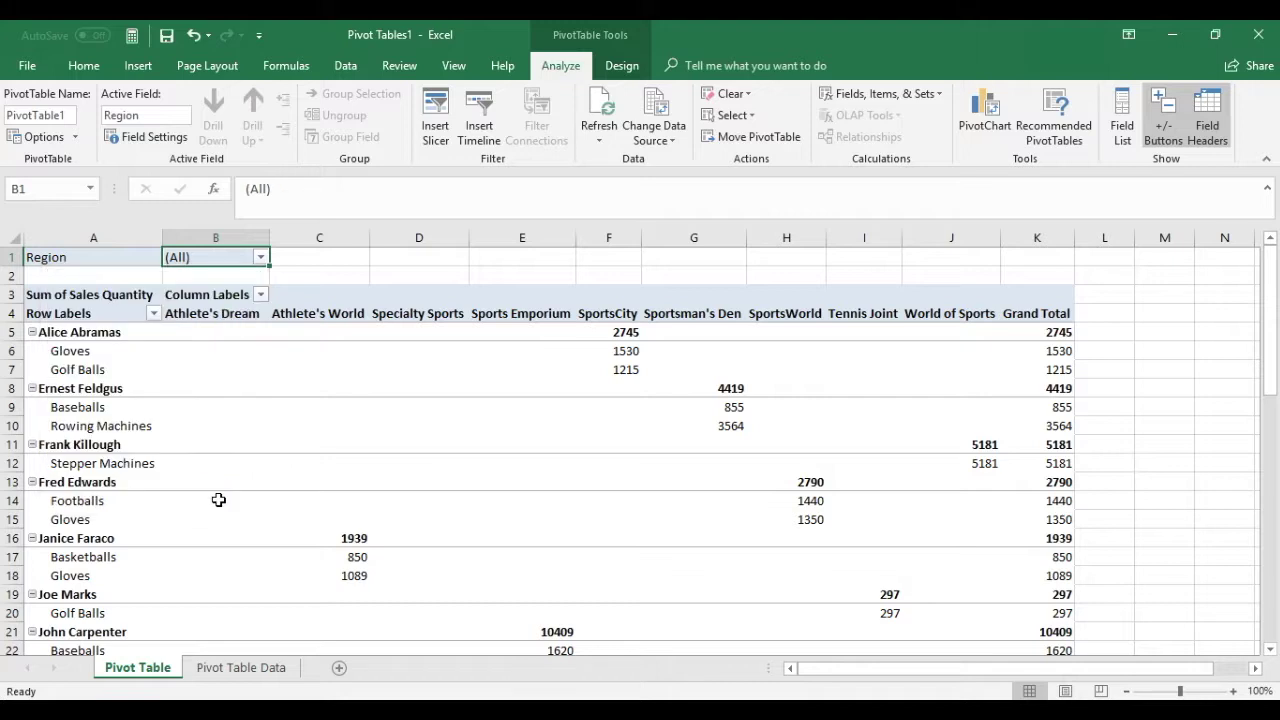
Generate separate report filter pages for the Region field, giving each region its own worksheet
click(78, 257)
click(177, 257)
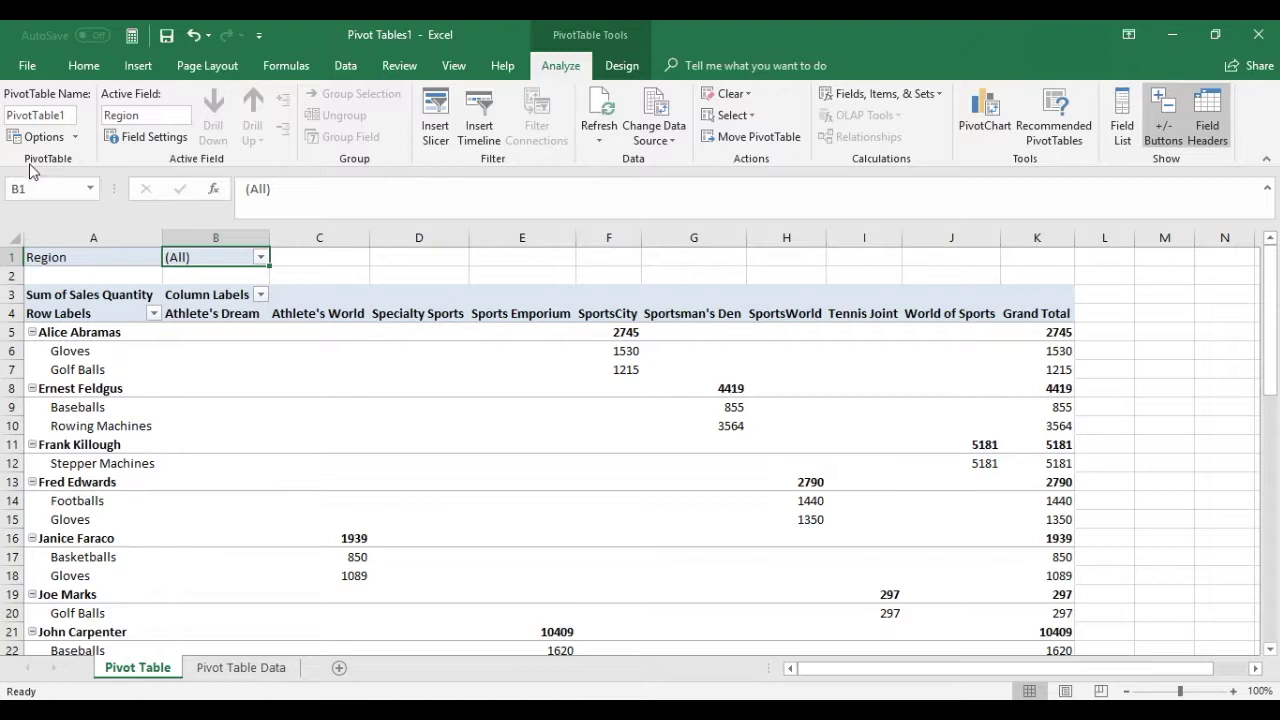
click(76, 139)
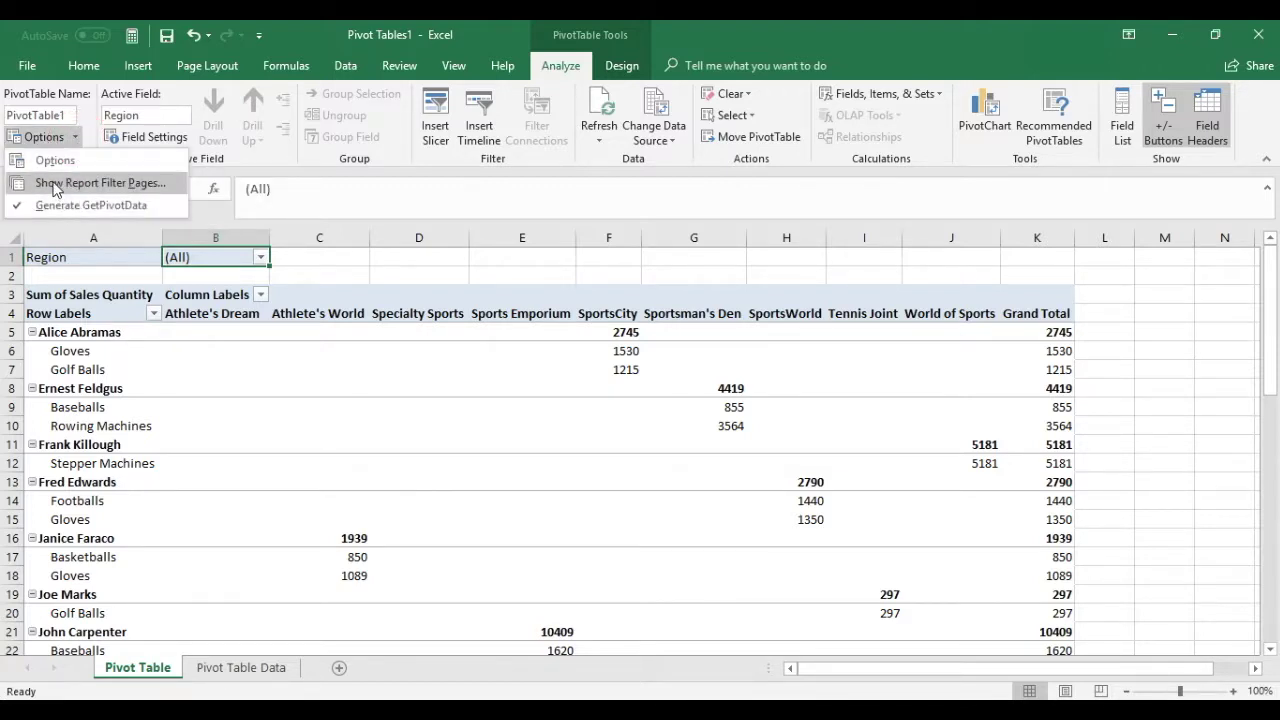
click(157, 186)
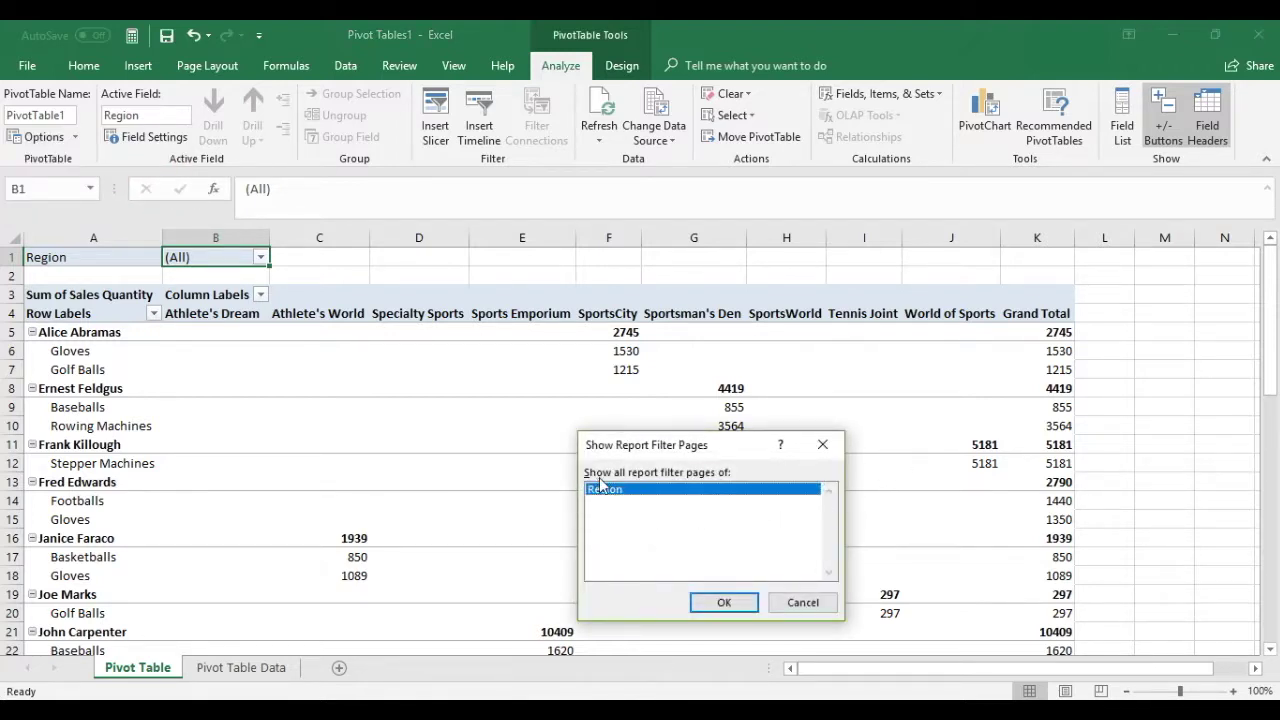
drag(657, 443, 493, 246)
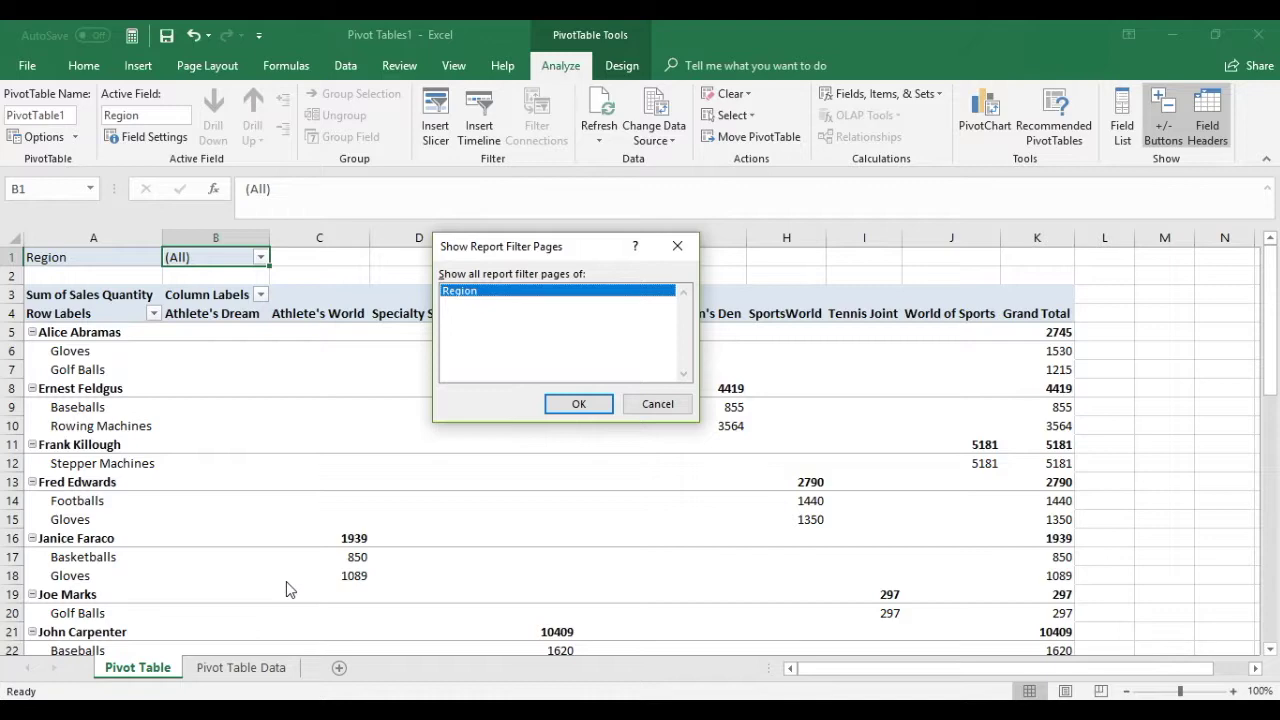
click(578, 404)
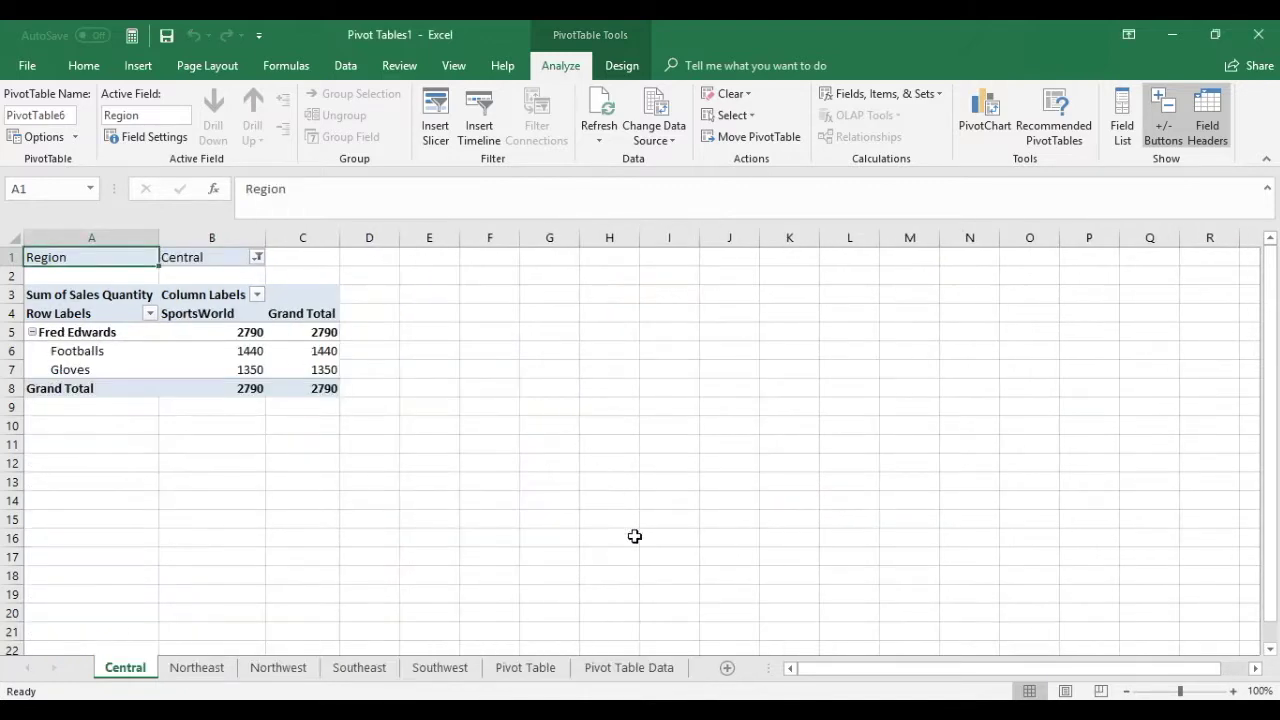
Review the pivot tables on the Central, Northeast, Northwest, Southeast and Southwest sheets, and return to the Pivot Table sheet
click(194, 674)
click(289, 672)
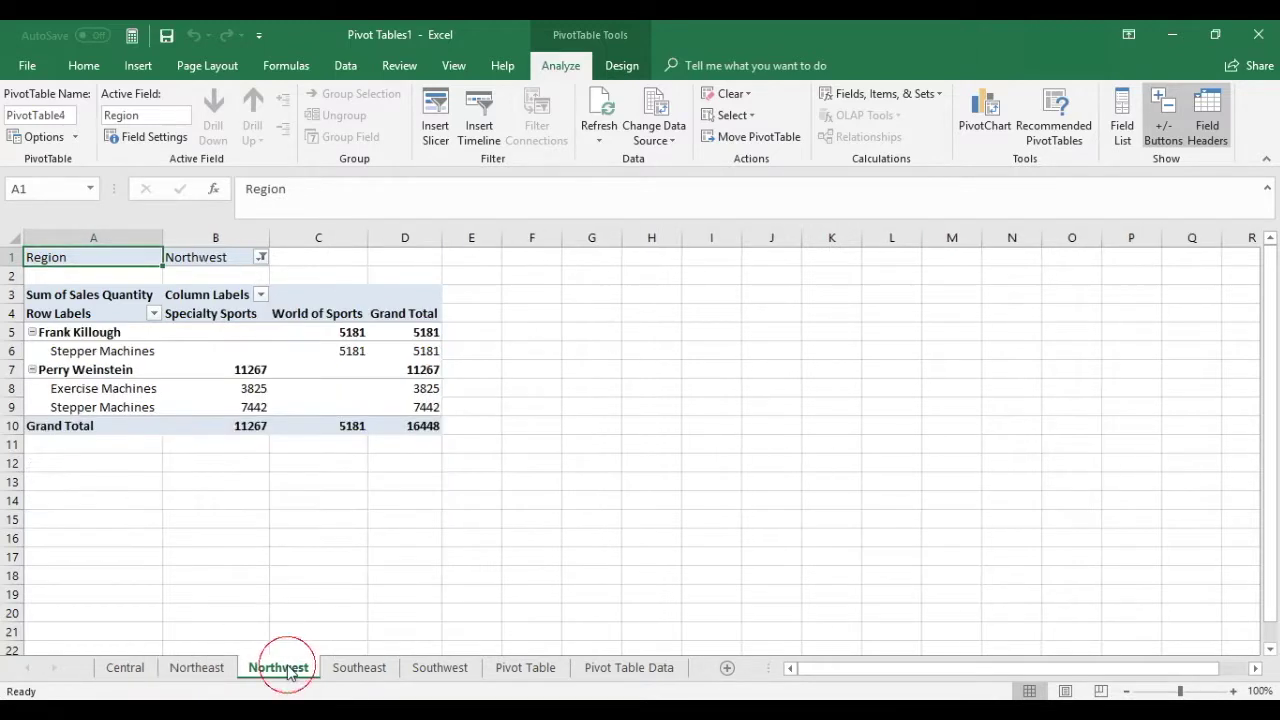
click(122, 669)
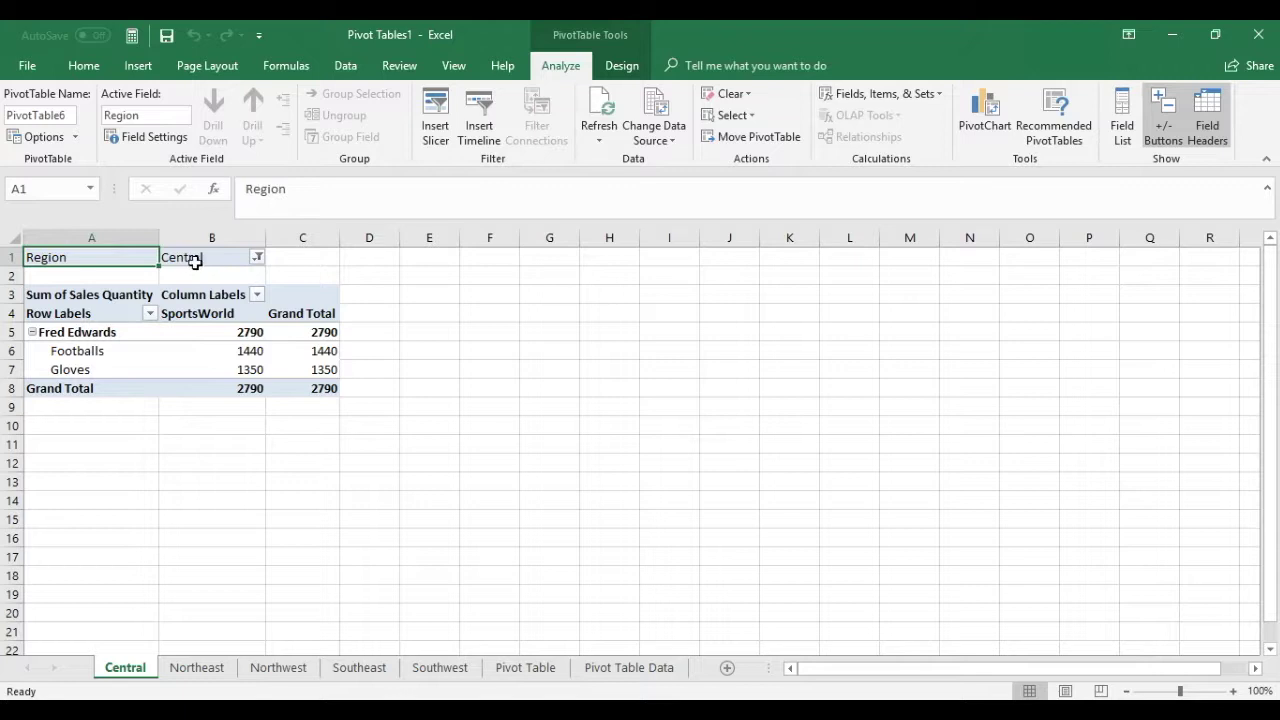
click(205, 670)
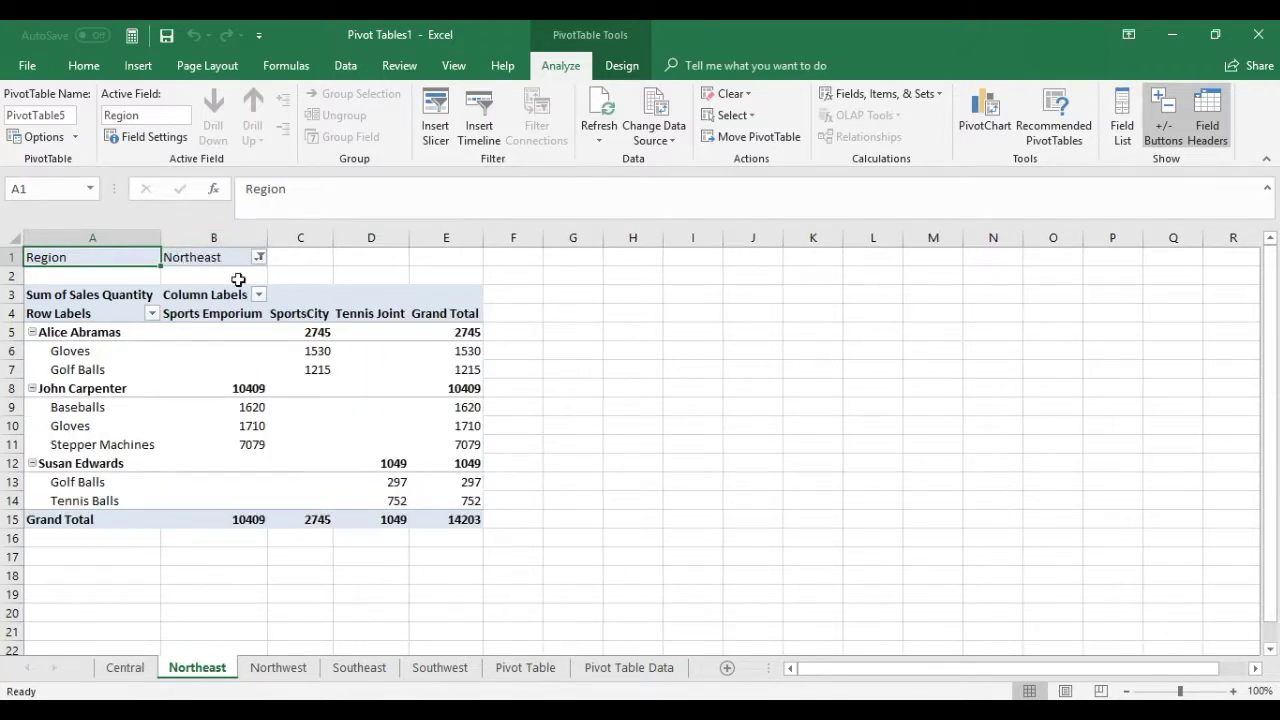
click(285, 672)
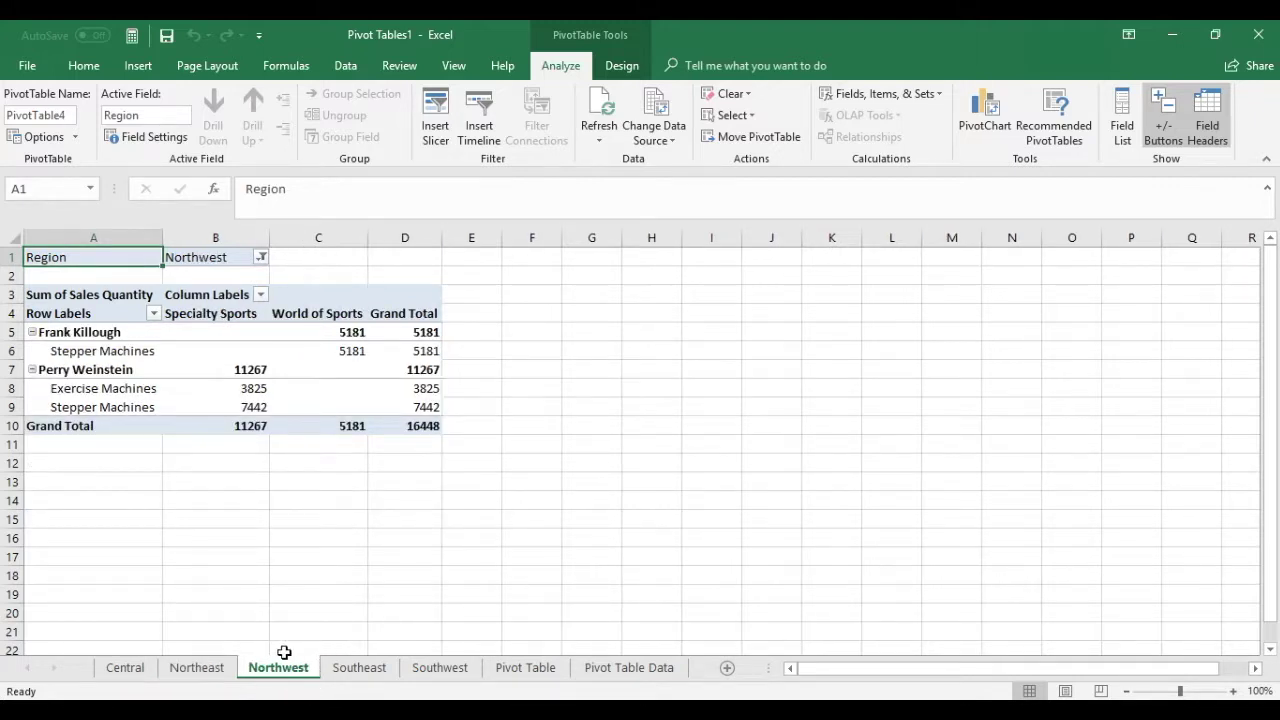
click(358, 670)
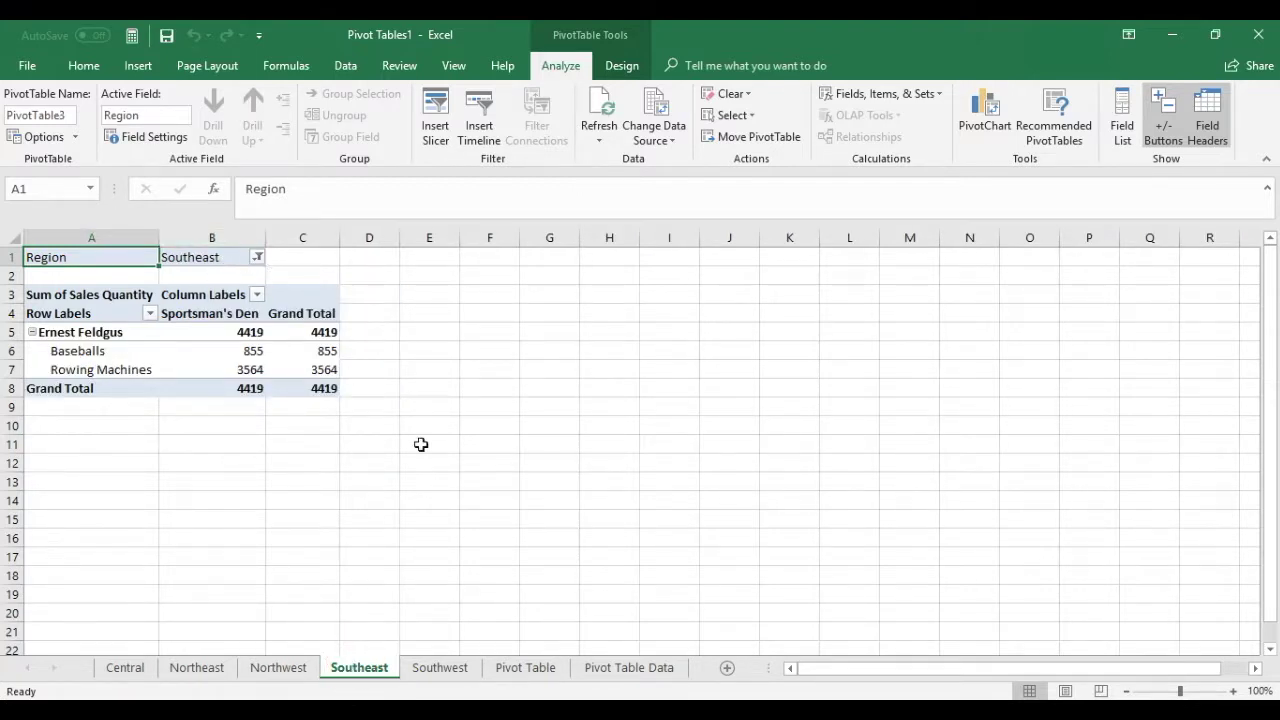
click(438, 668)
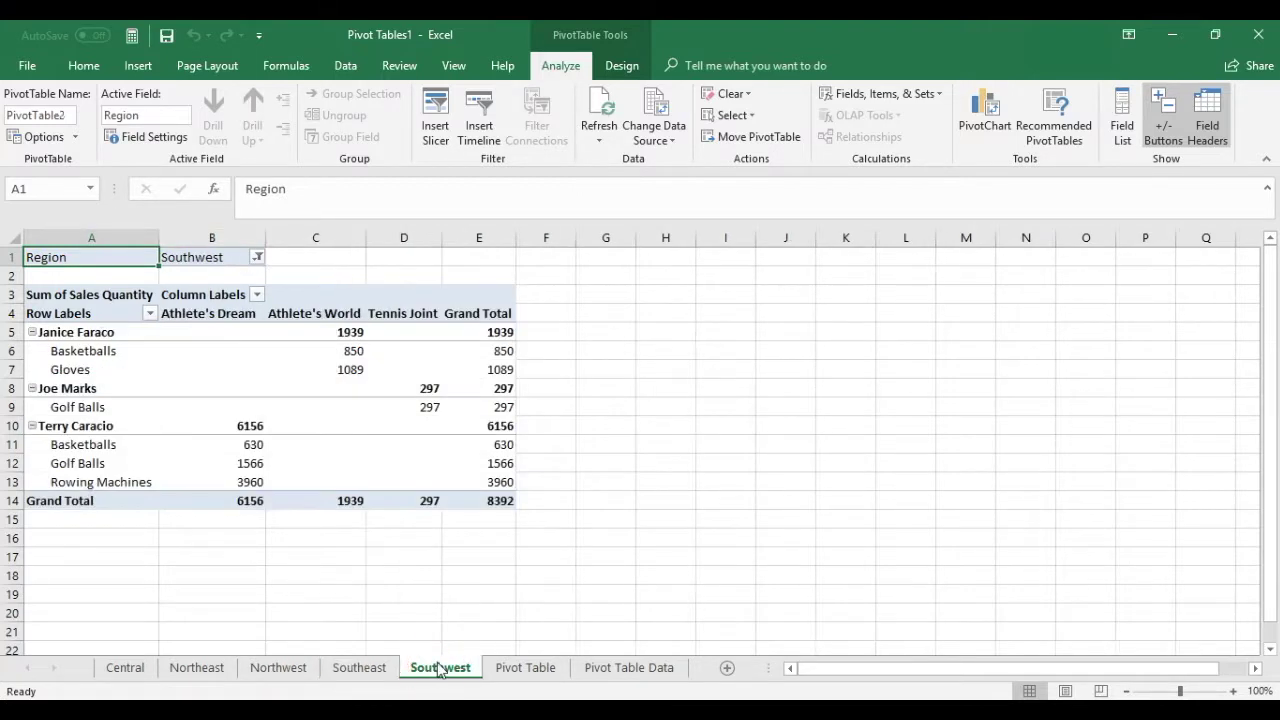
click(527, 679)
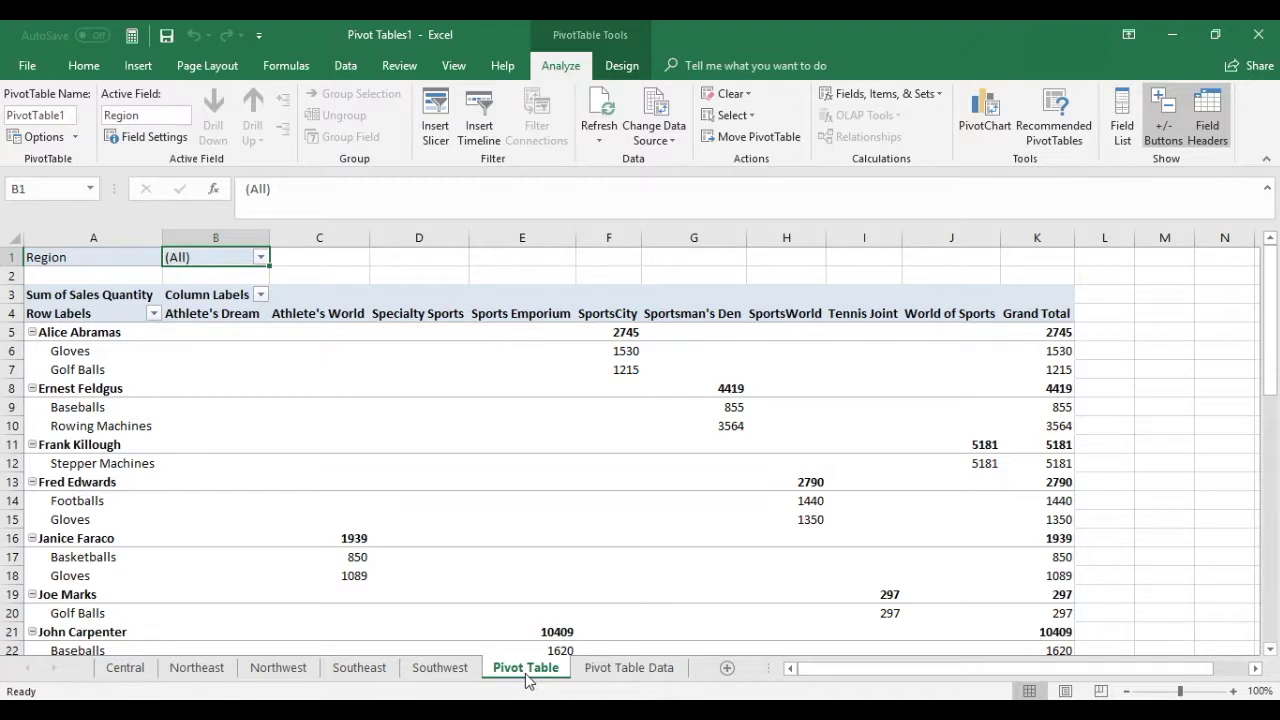